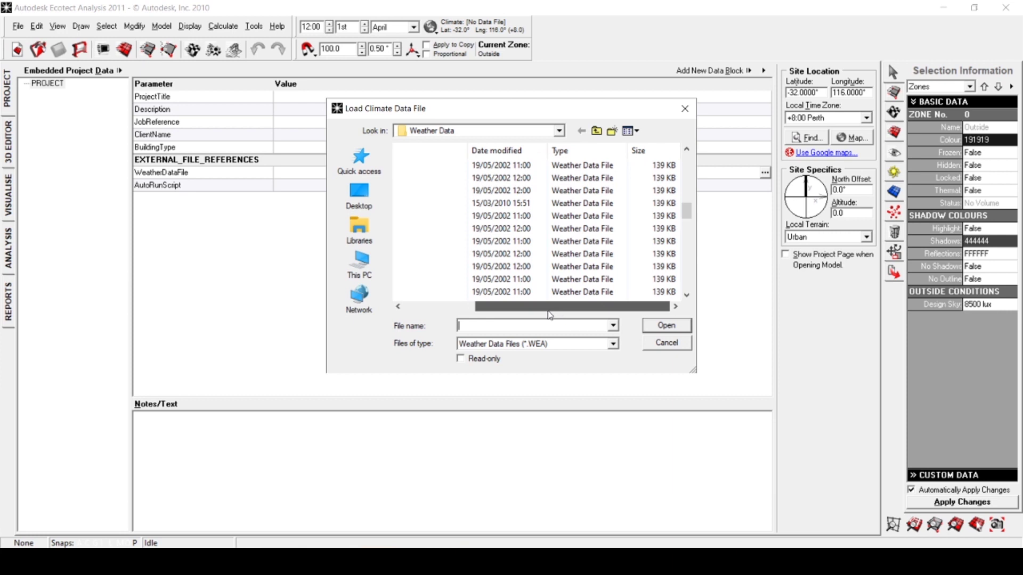
# Start loading a weather file and browse to the fisika bangunan folder inside UTY on DATA (D:)
pyautogui.moveTo(547, 314); pyautogui.dragTo(475, 314)
pyautogui.press('Escape')
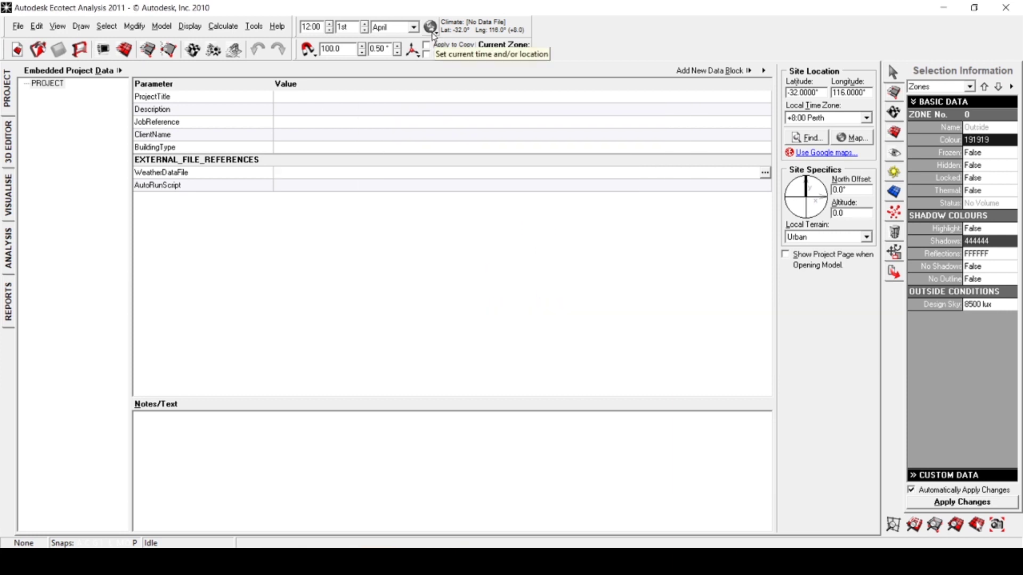
pyautogui.click(433, 35)
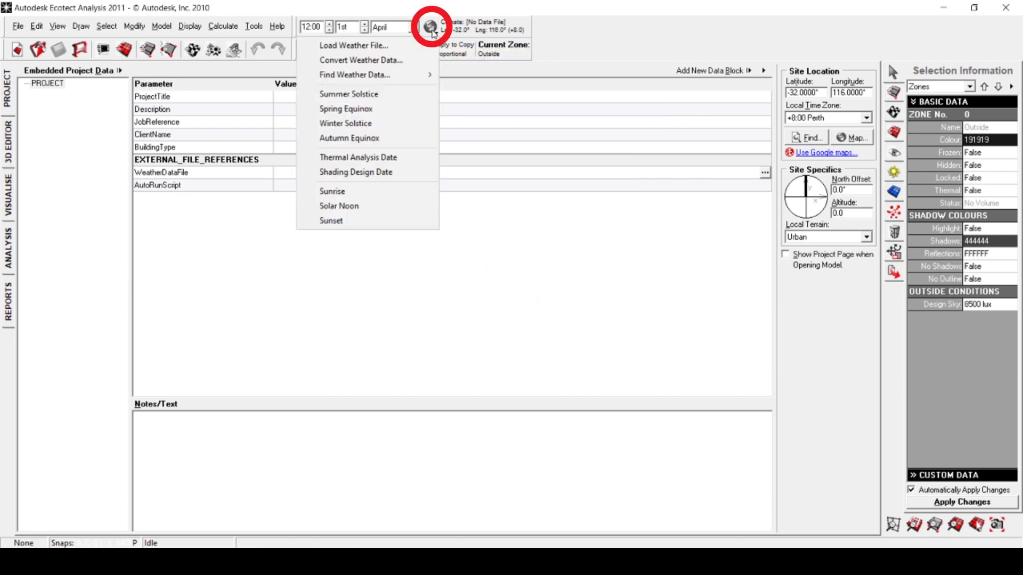
pyautogui.click(381, 45)
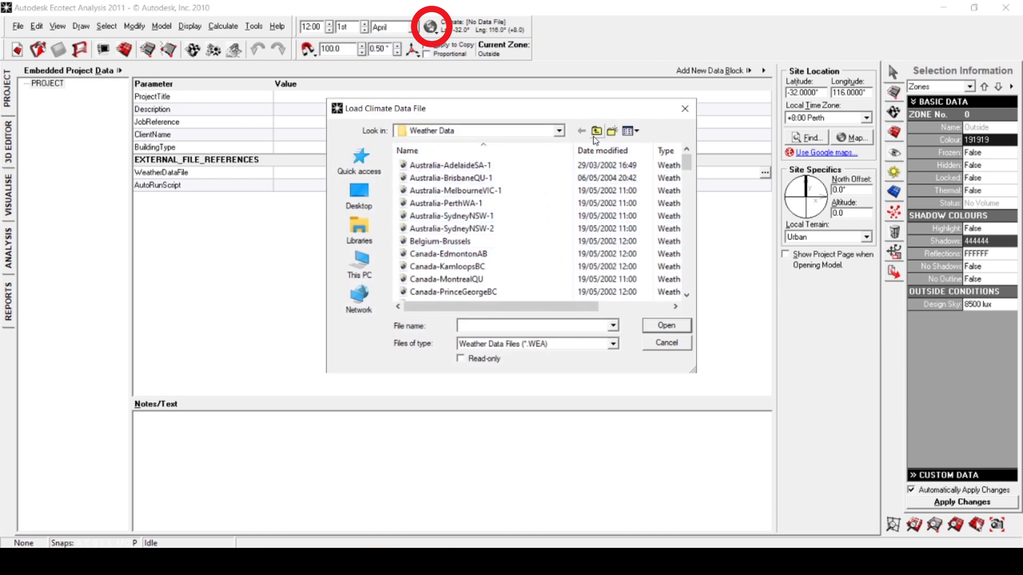
pyautogui.click(363, 261)
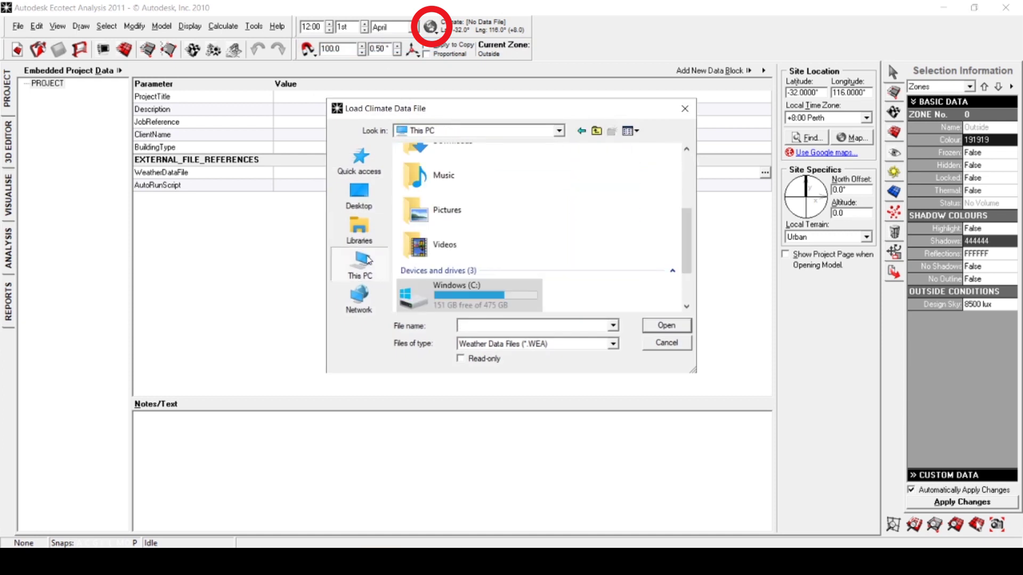
pyautogui.scroll(-2, 466, 267)
pyautogui.doubleClick(466, 267)
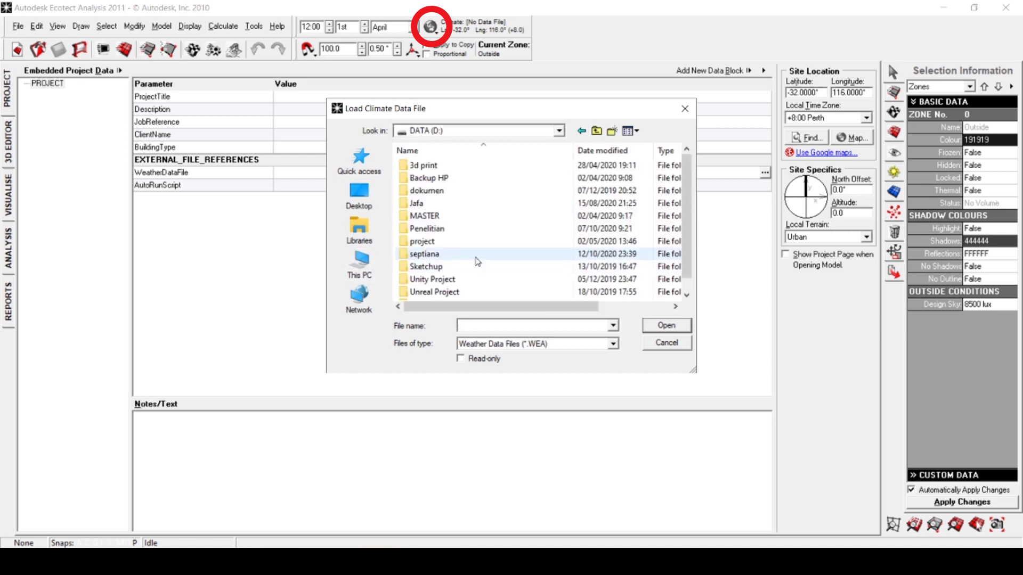
pyautogui.doubleClick(434, 292)
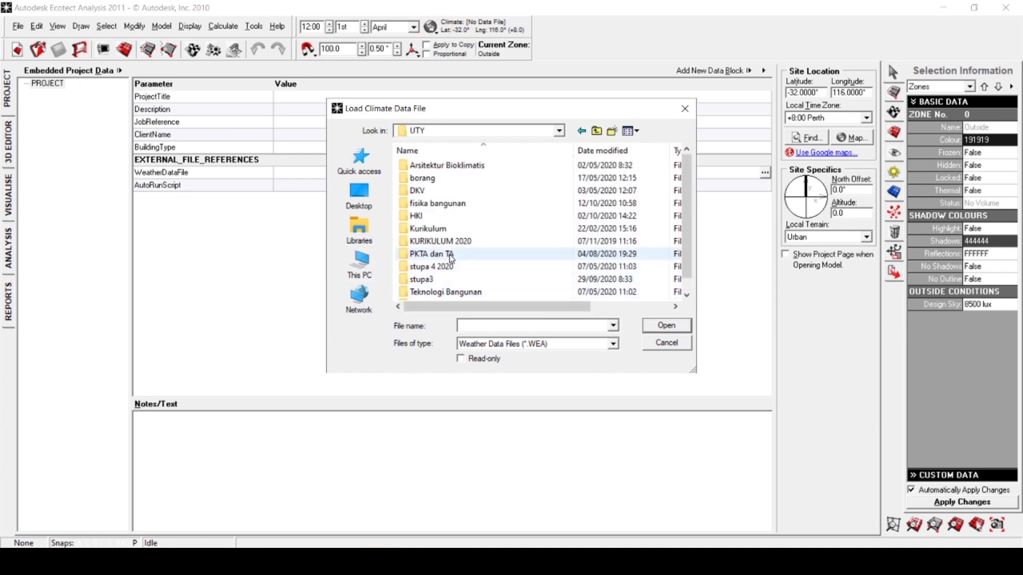
pyautogui.scroll(-1, 478, 213)
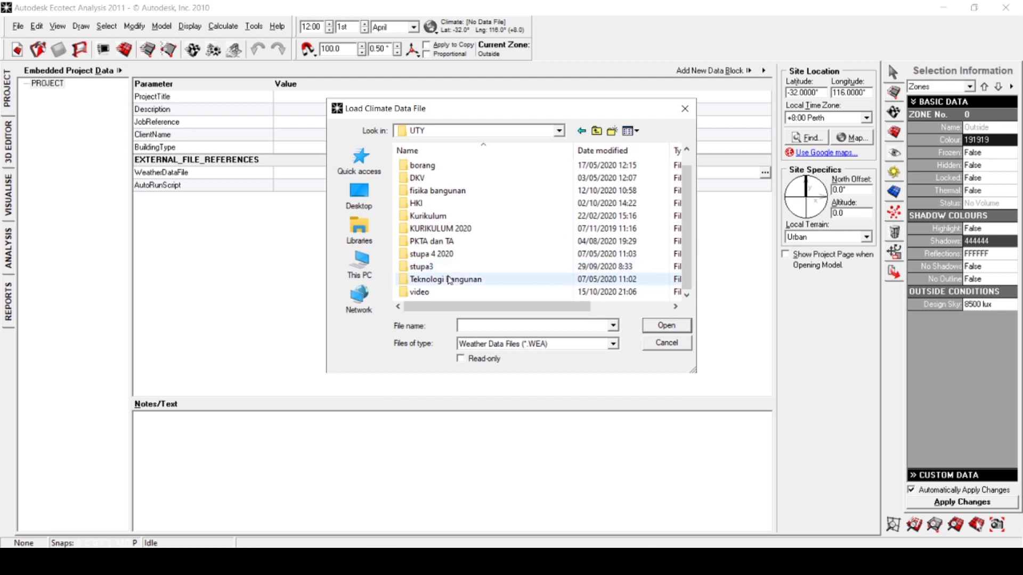
pyautogui.doubleClick(455, 191)
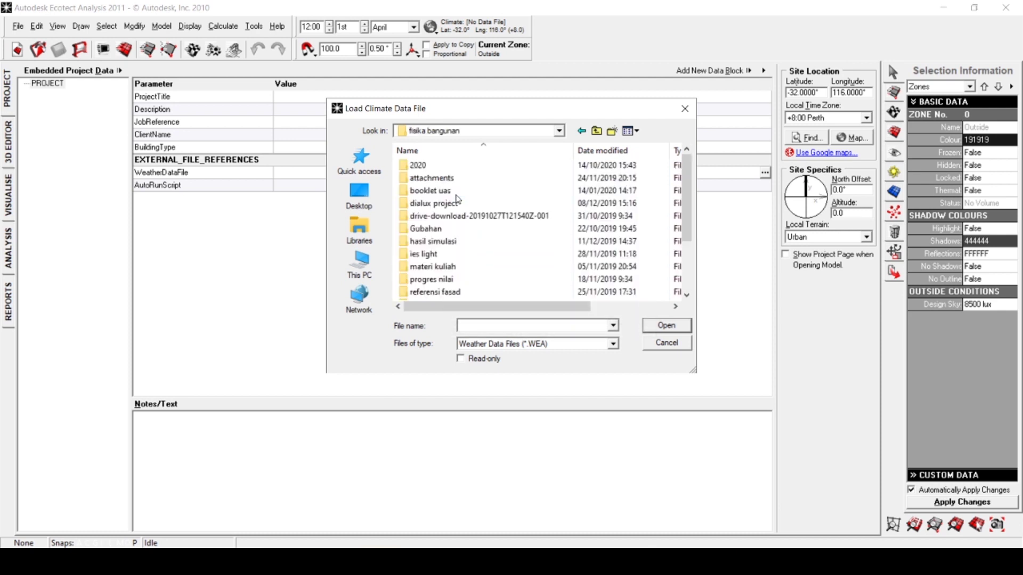
pyautogui.doubleClick(458, 170)
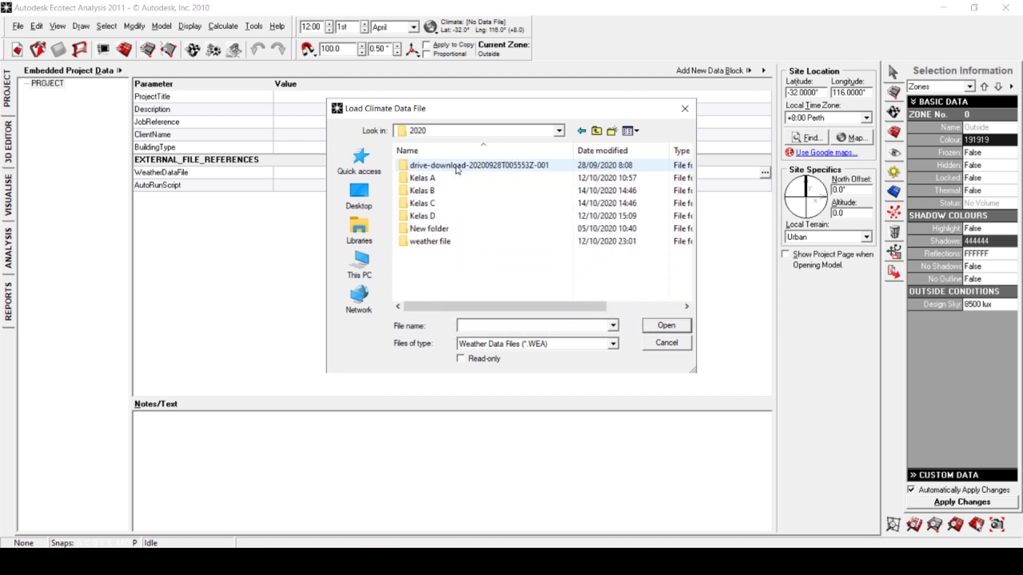
pyautogui.doubleClick(435, 242)
pyautogui.click(597, 130)
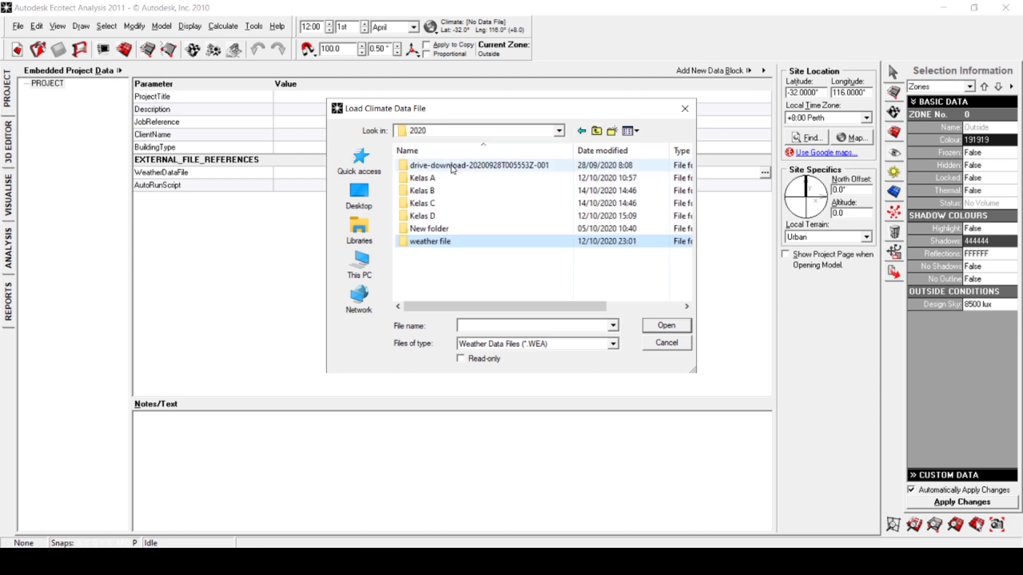
pyautogui.doubleClick(456, 174)
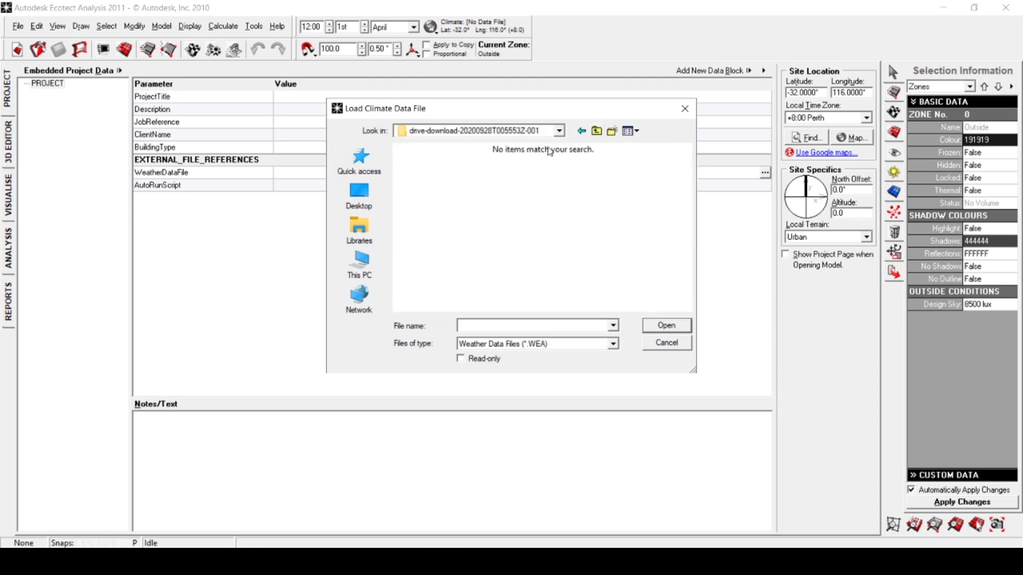
pyautogui.click(597, 131)
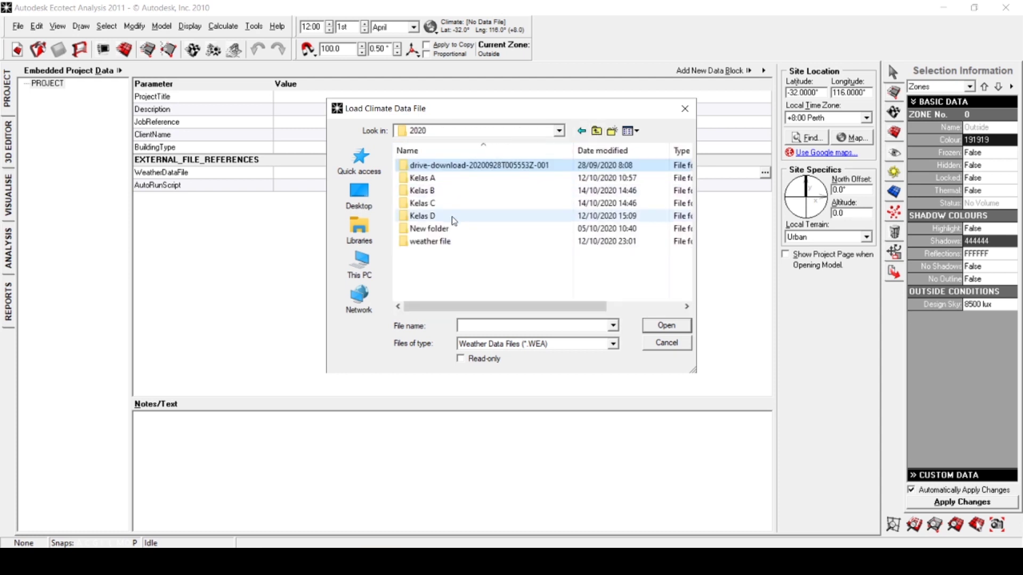
pyautogui.click(596, 131)
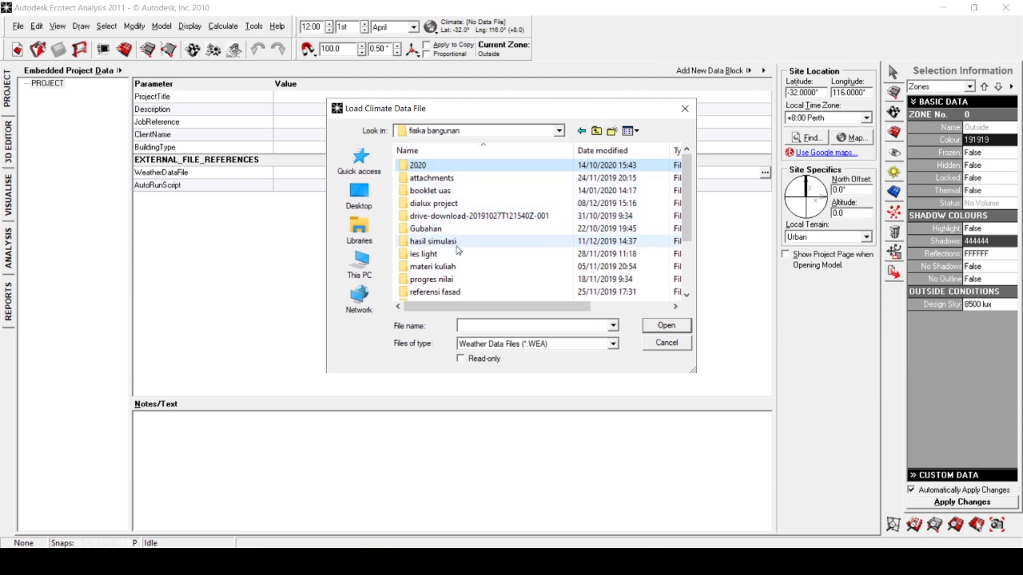
# Load the yogyakarta2 climate file from the "weather file type WEA" folder and update the global position to match it
pyautogui.click(452, 267)
pyautogui.doubleClick(452, 267)
pyautogui.doubleClick(469, 179)
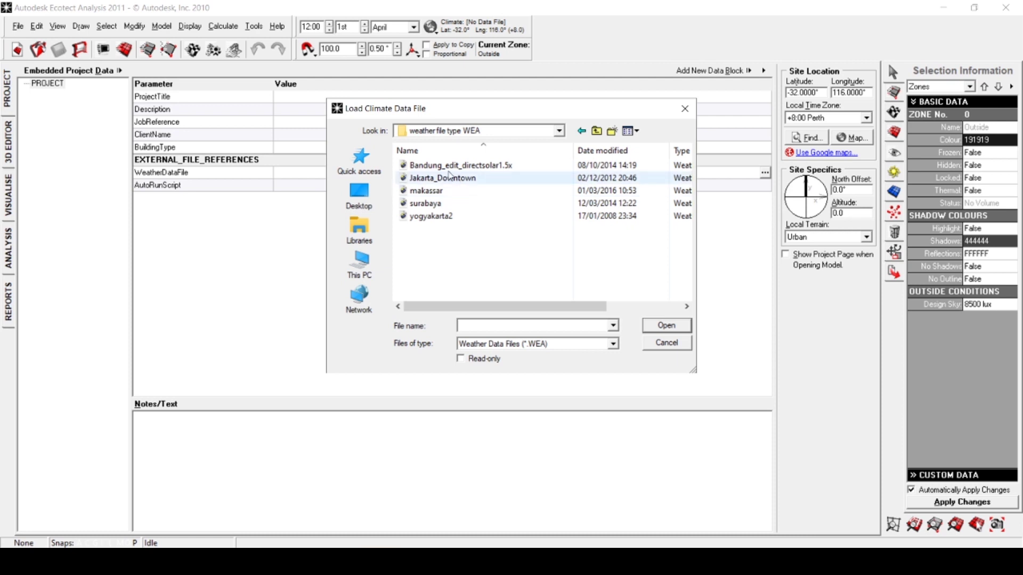
pyautogui.click(432, 217)
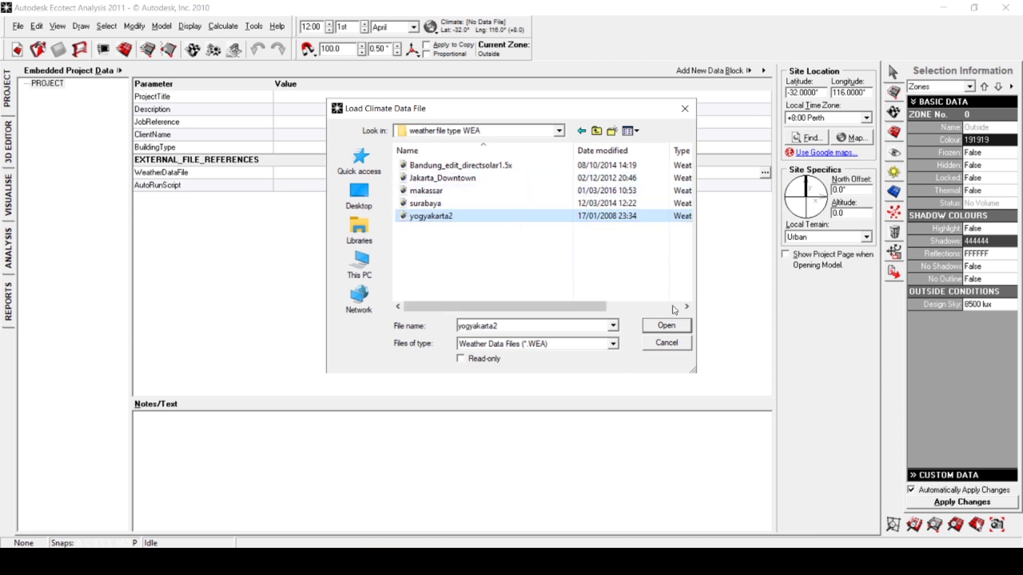
pyautogui.click(666, 326)
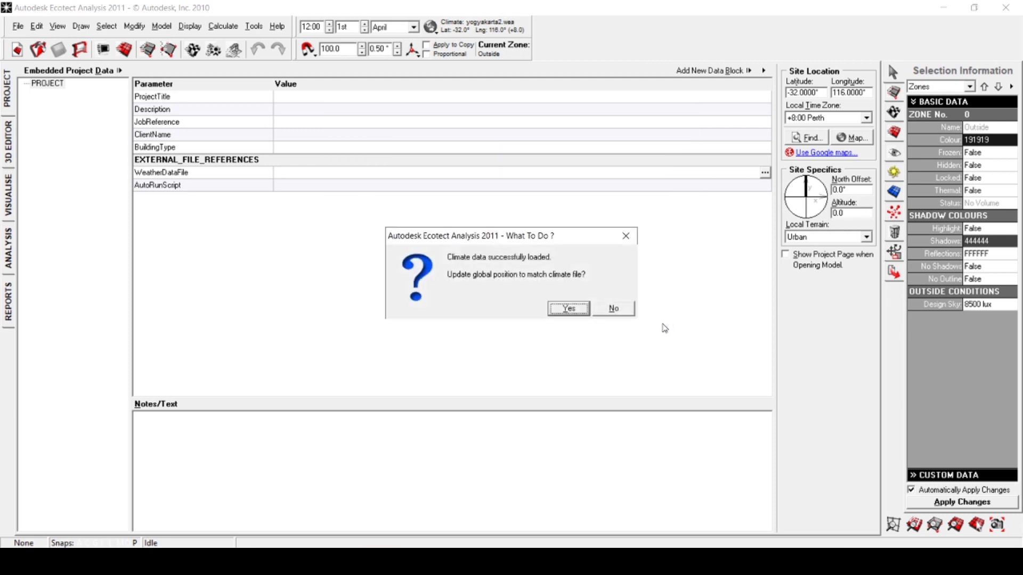
pyautogui.click(566, 310)
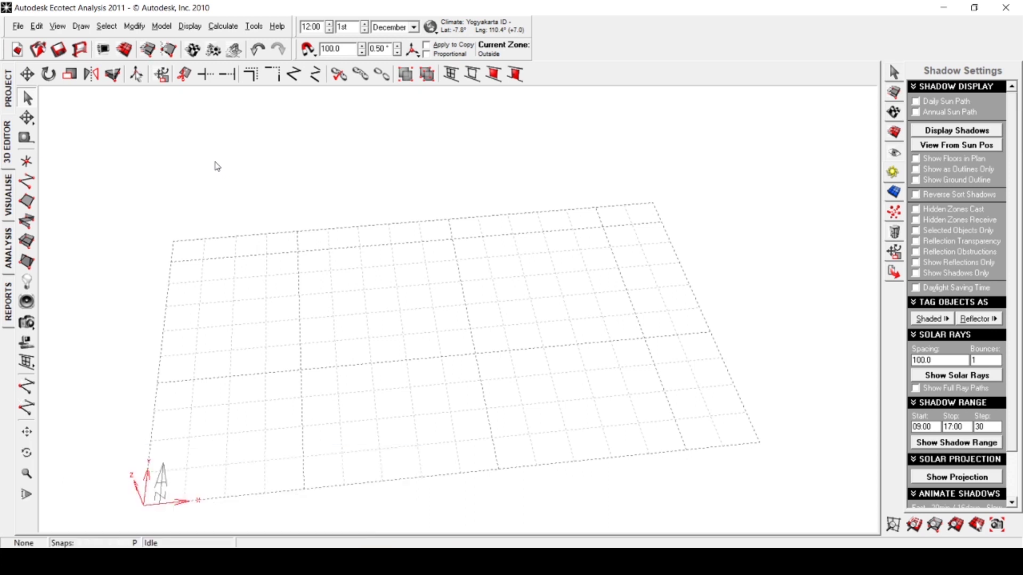
# In the user preferences, enable the Orthographic, Mid-Points, Align, Centres and Grid cursor snap options
pyautogui.click(37, 26)
pyautogui.click(17, 27)
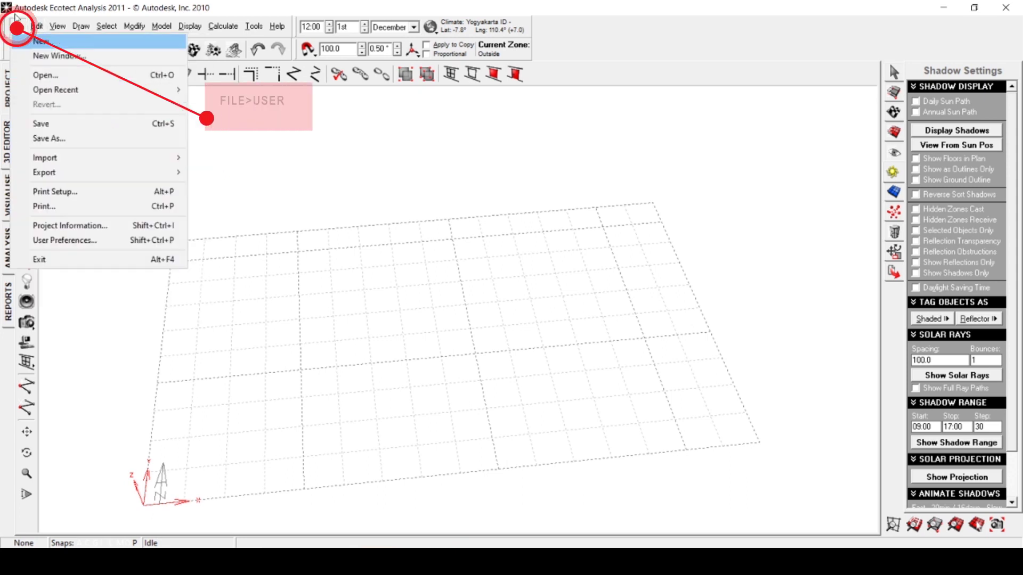
pyautogui.click(81, 244)
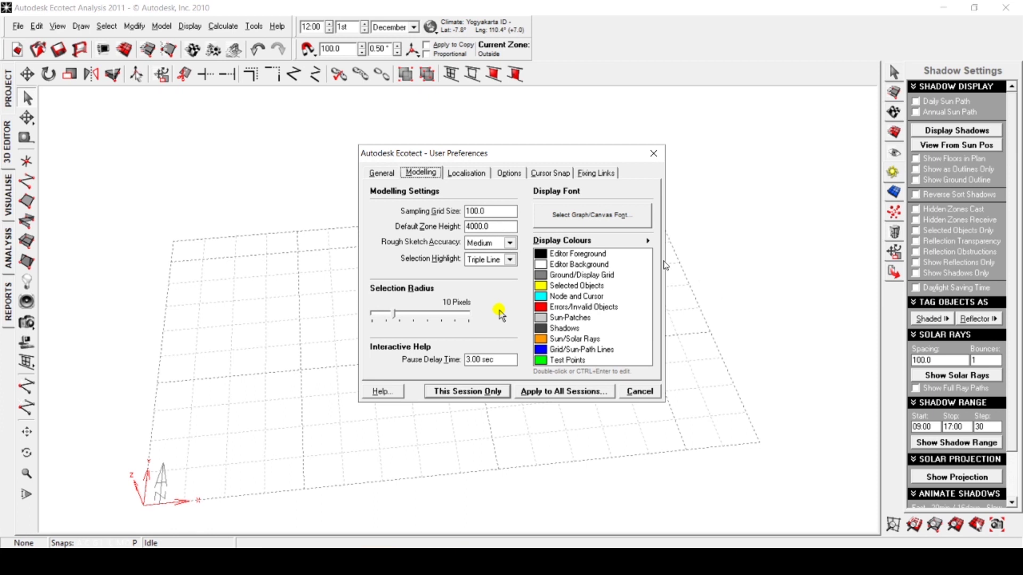
pyautogui.click(467, 174)
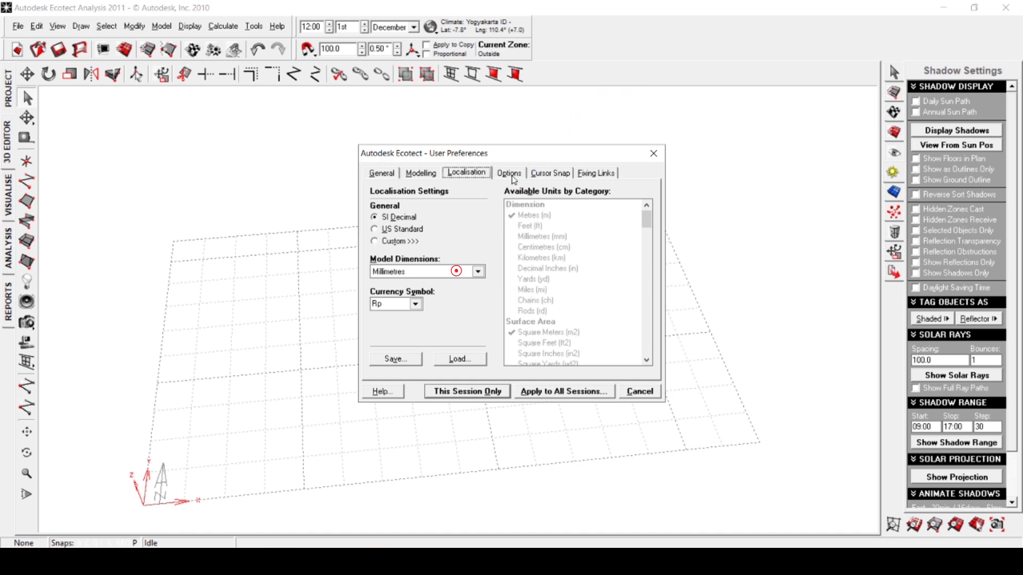
pyautogui.click(509, 173)
pyautogui.click(552, 173)
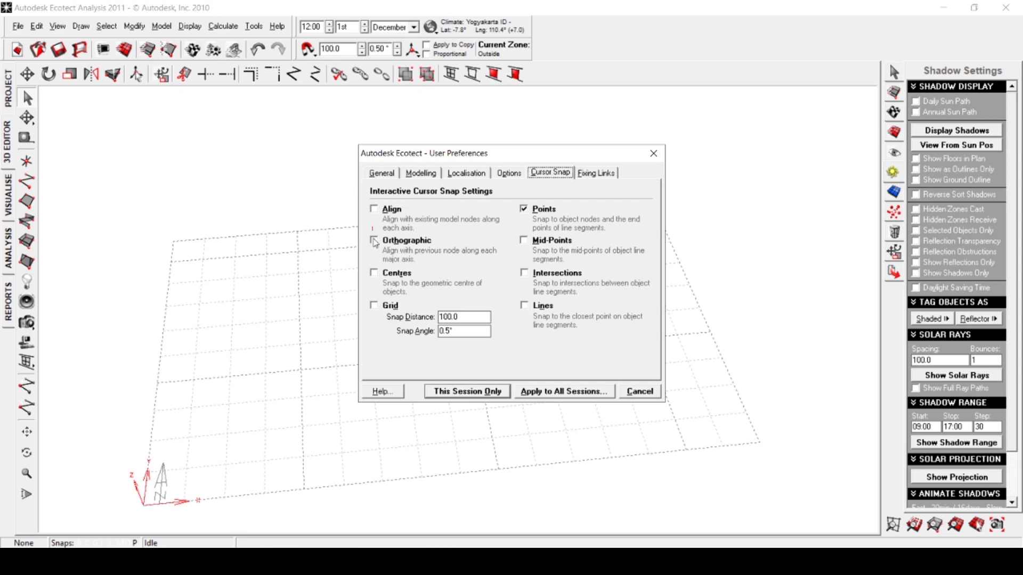
pyautogui.click(374, 241)
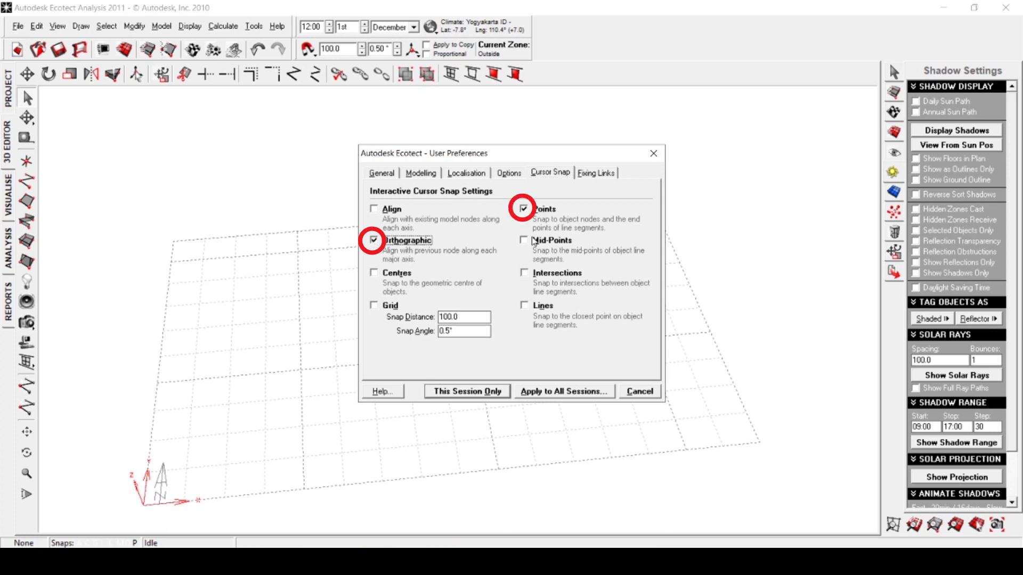
pyautogui.click(524, 241)
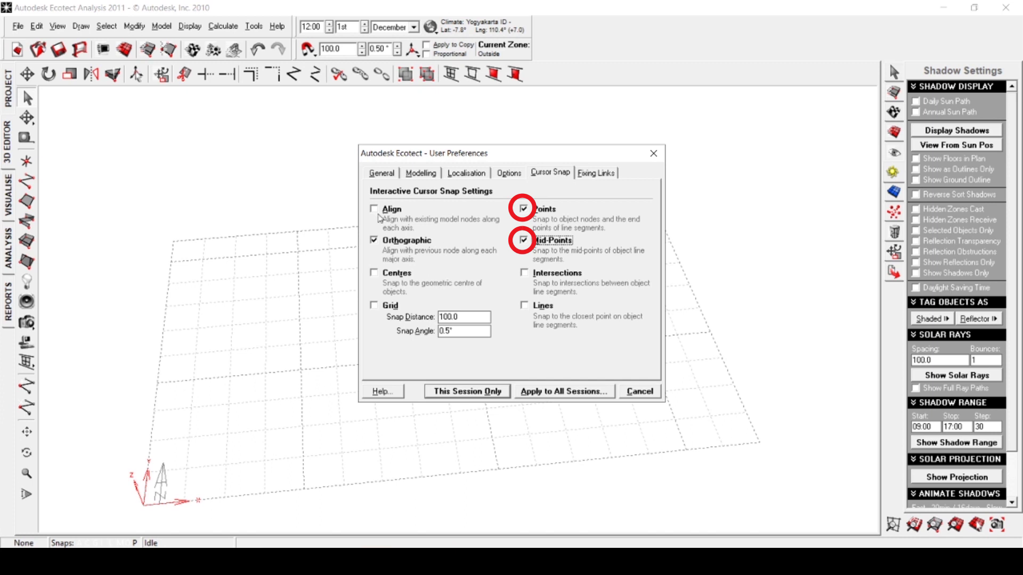
pyautogui.click(375, 210)
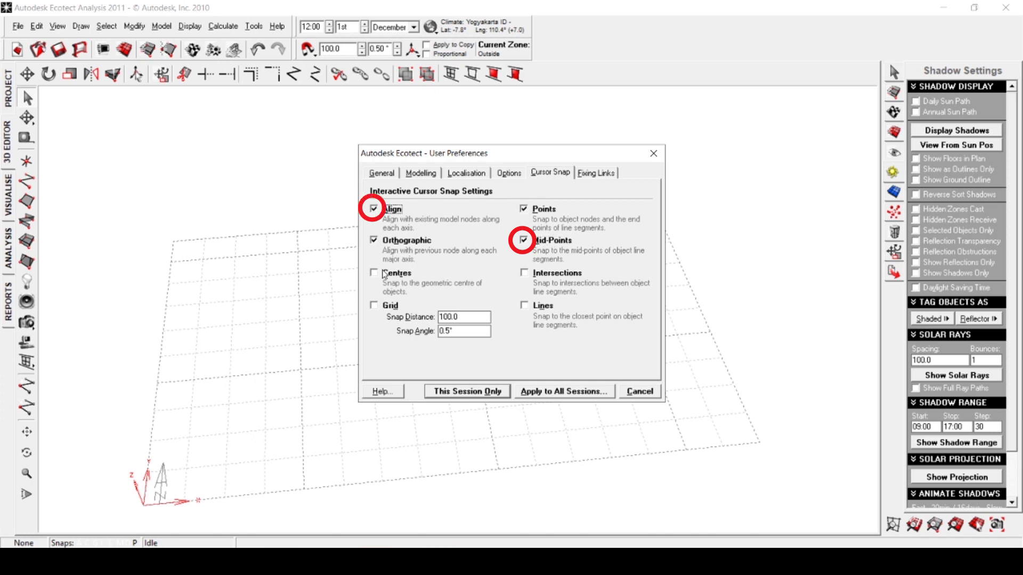
pyautogui.click(374, 274)
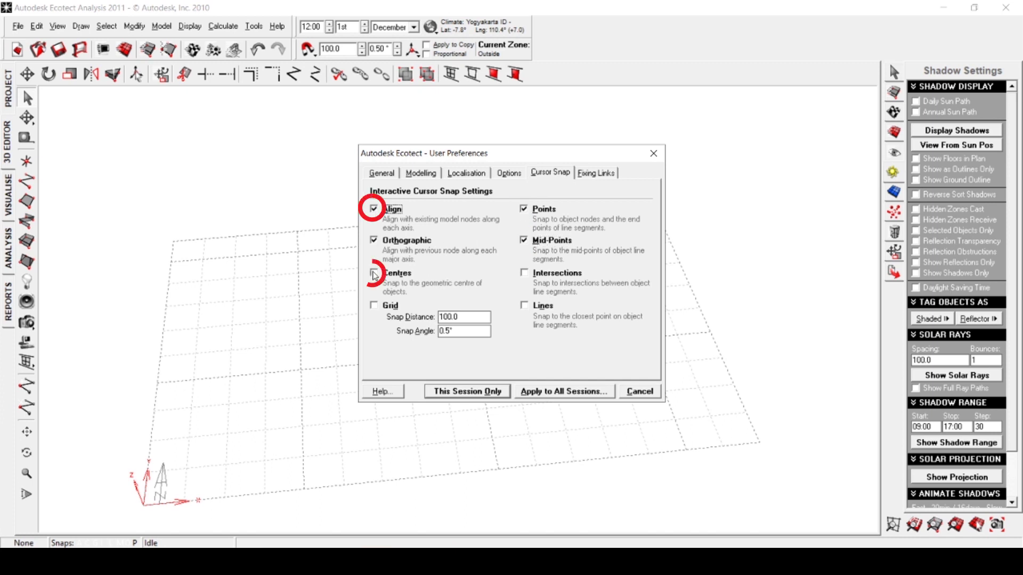
pyautogui.click(374, 306)
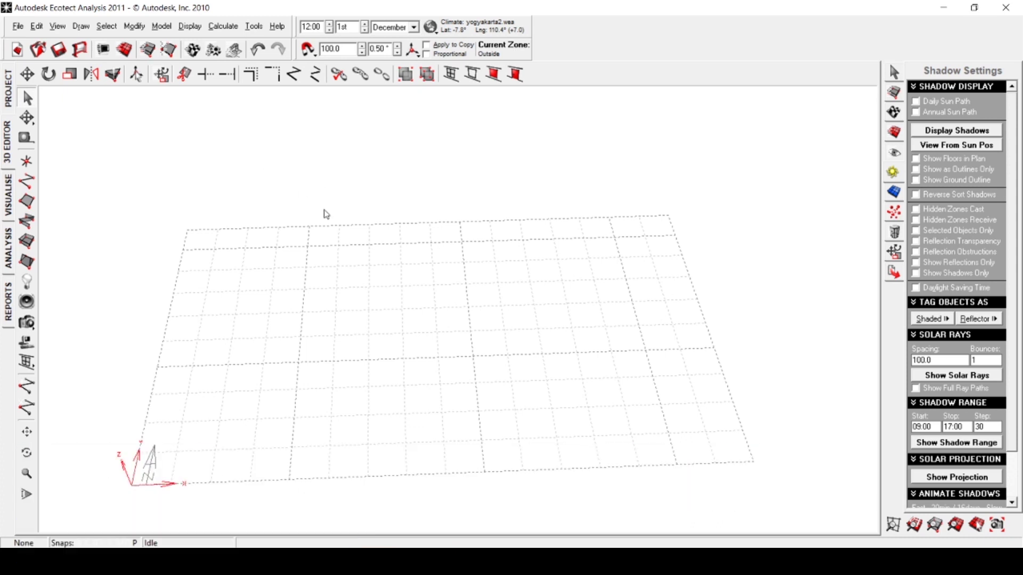
# View the empty model grid in plan, front, side and perspective projections
pyautogui.press('F5')
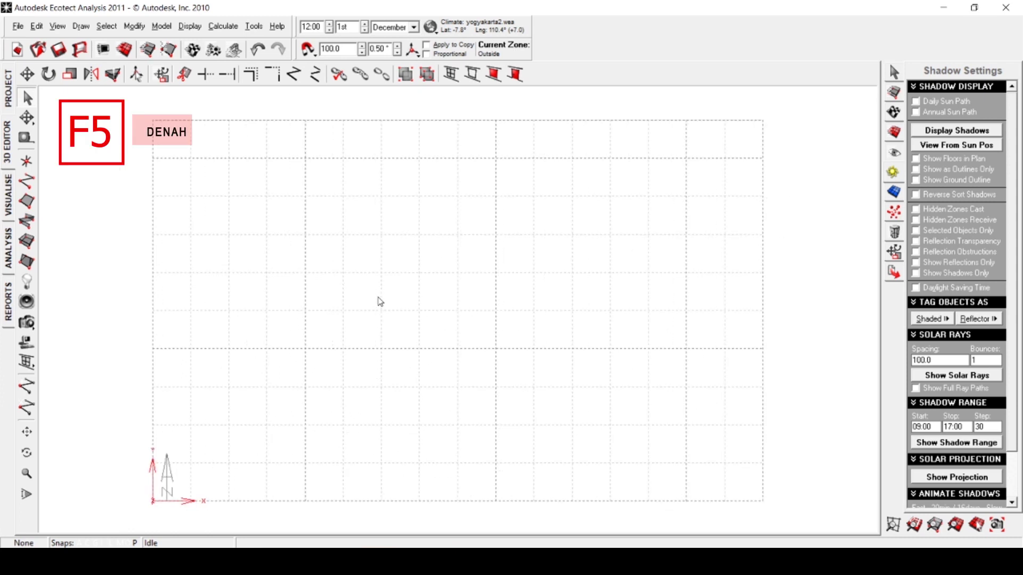
pyautogui.press('F6')
pyautogui.press('F7')
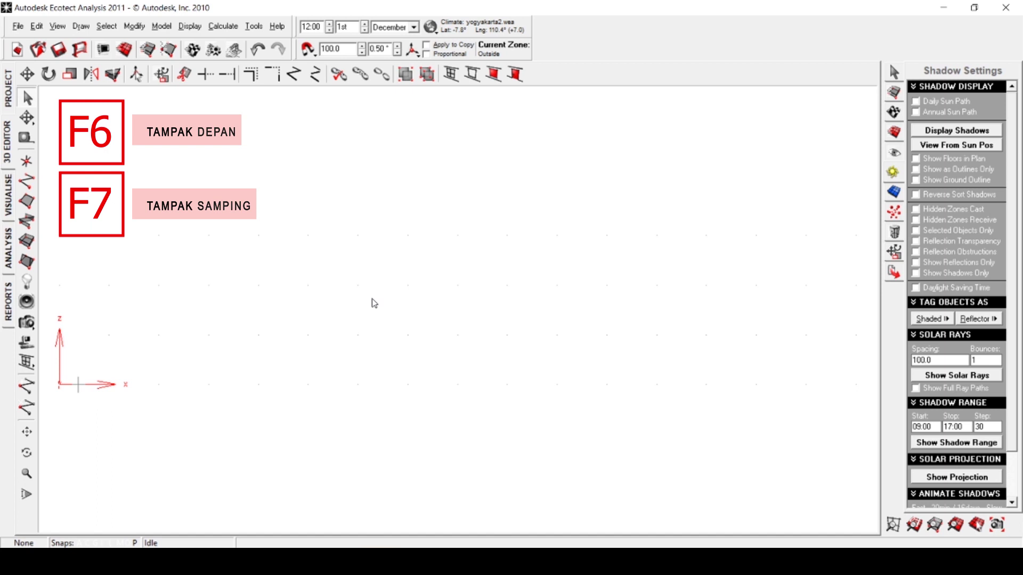
pyautogui.press('F8')
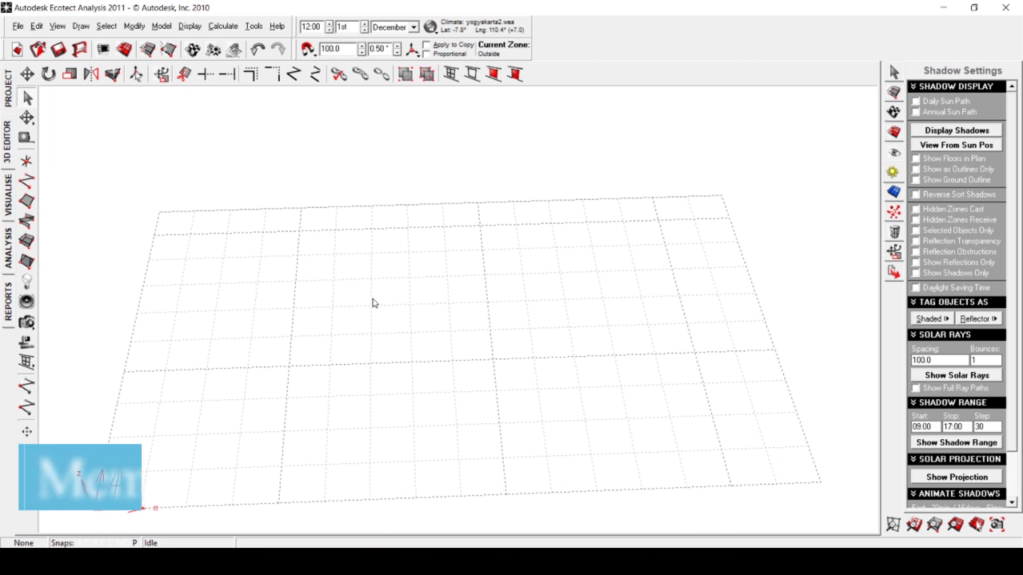
# Draw a rectangular zone outline starting at X 4000, Y 8000, measuring 5000 mm along X and 6000 mm along Y
pyautogui.click(28, 244)
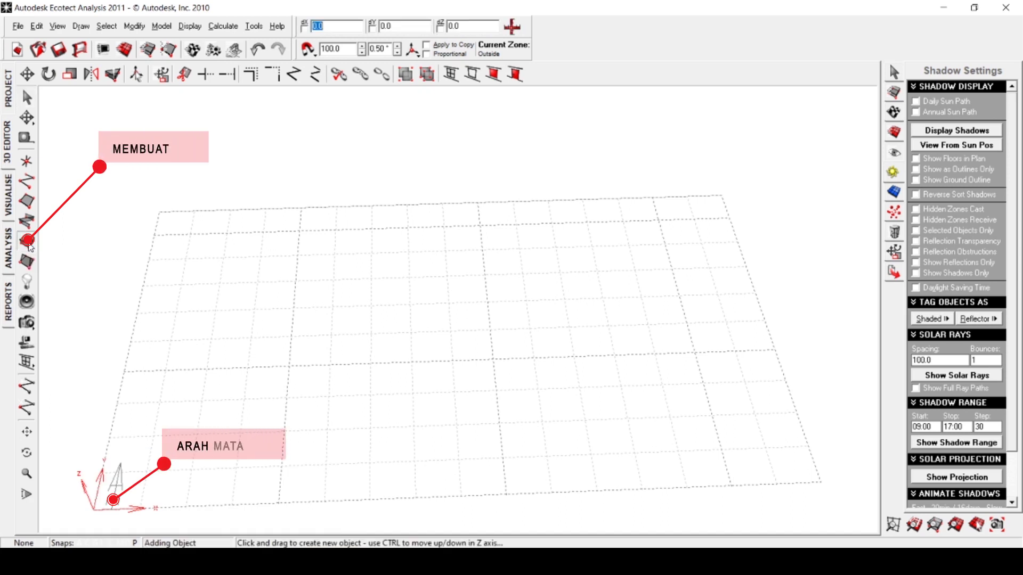
pyautogui.click(298, 258)
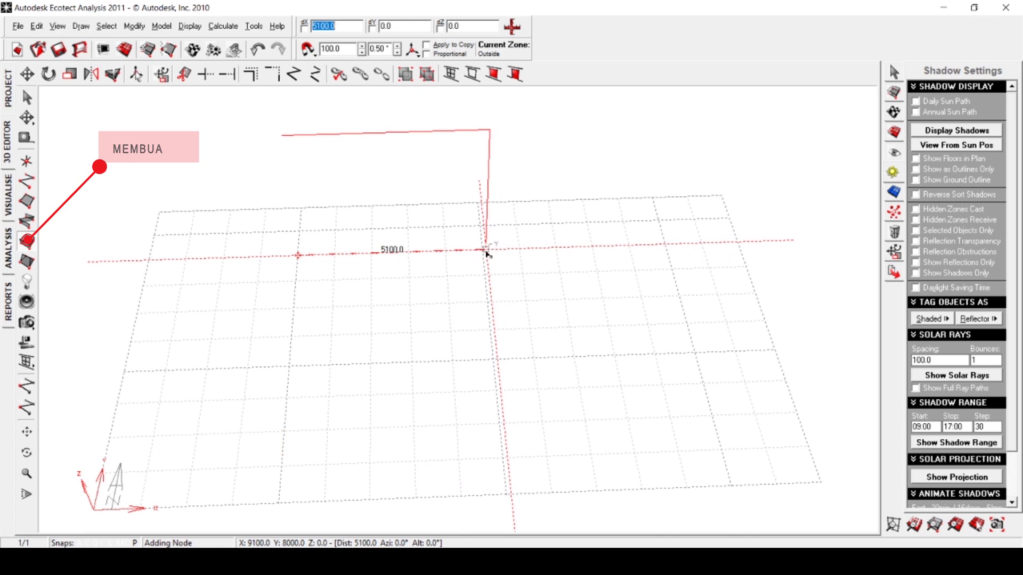
pyautogui.write('50')
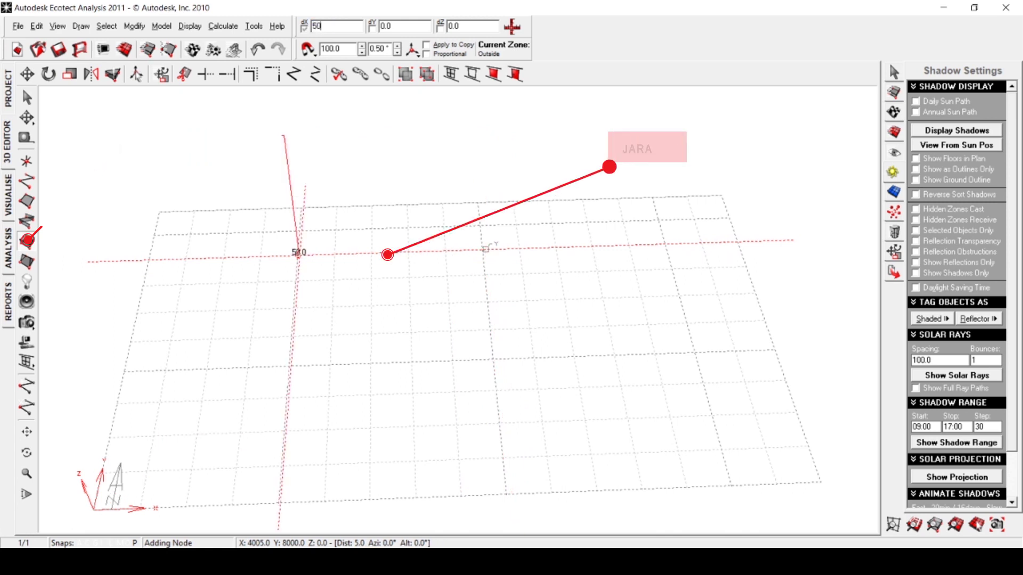
pyautogui.write('00')
pyautogui.press('Return')
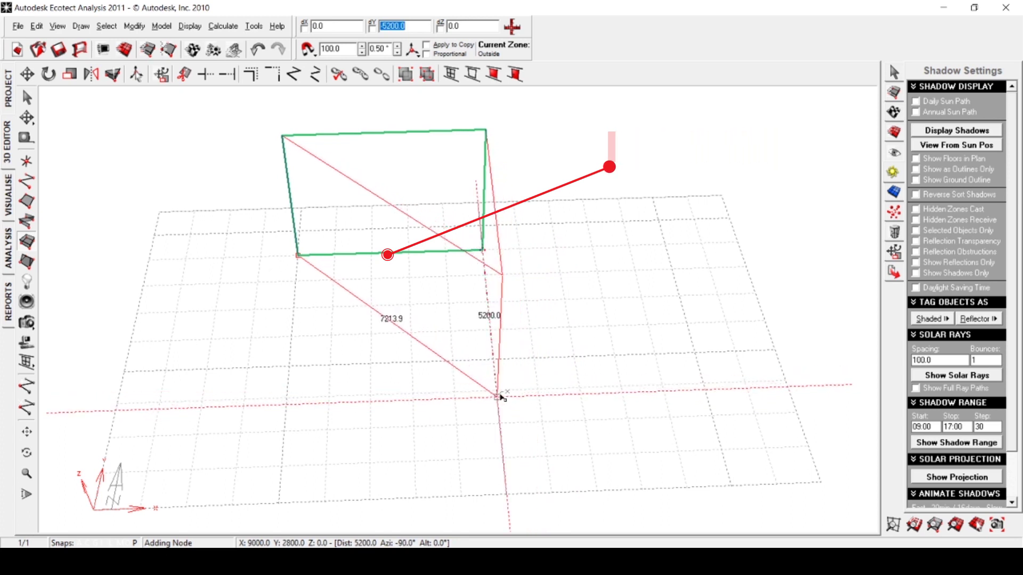
pyautogui.write('6000')
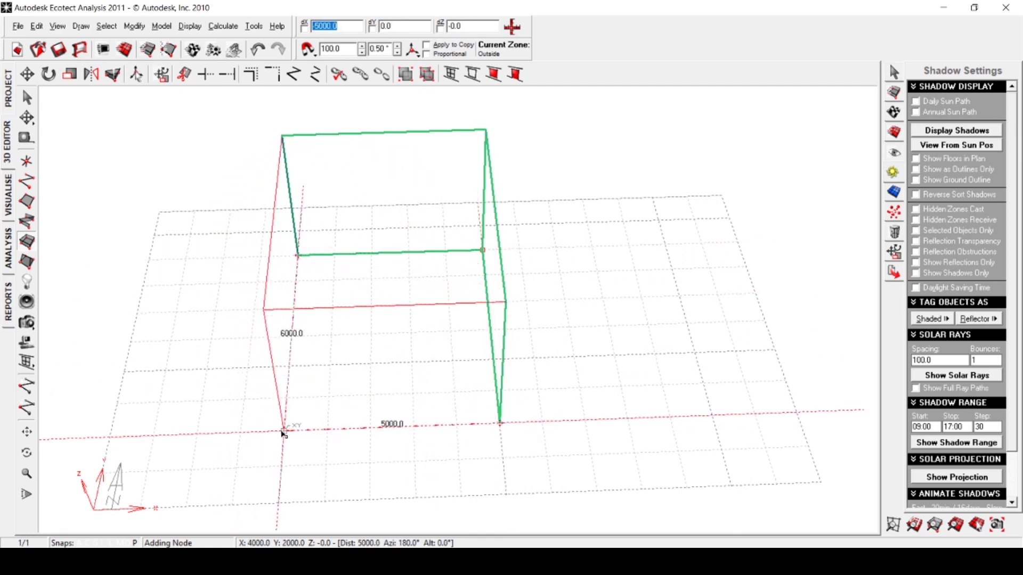
pyautogui.click(284, 431)
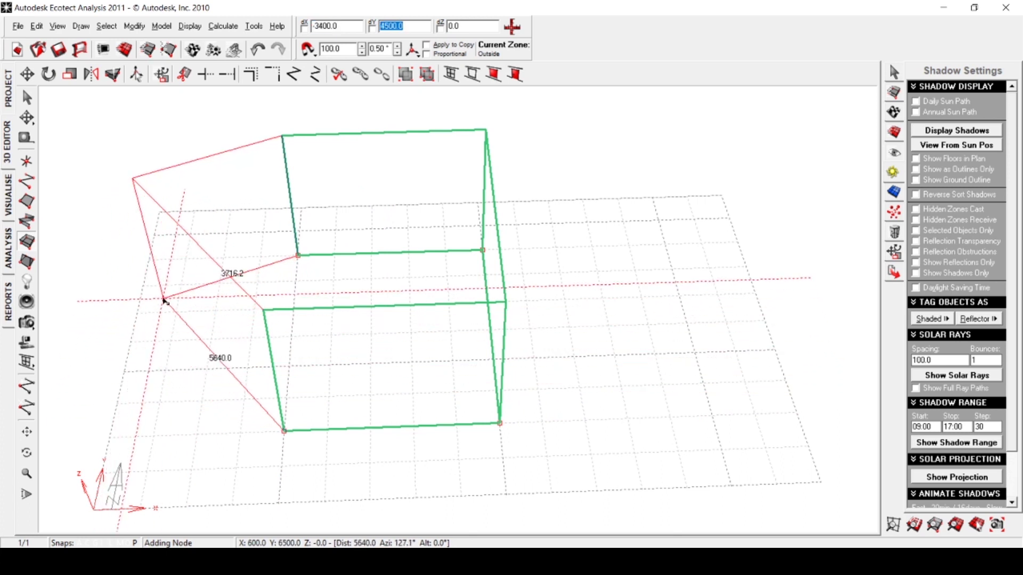
# Close the zone outline and keep Zone 1 as the name of the new zone
pyautogui.press('Escape')
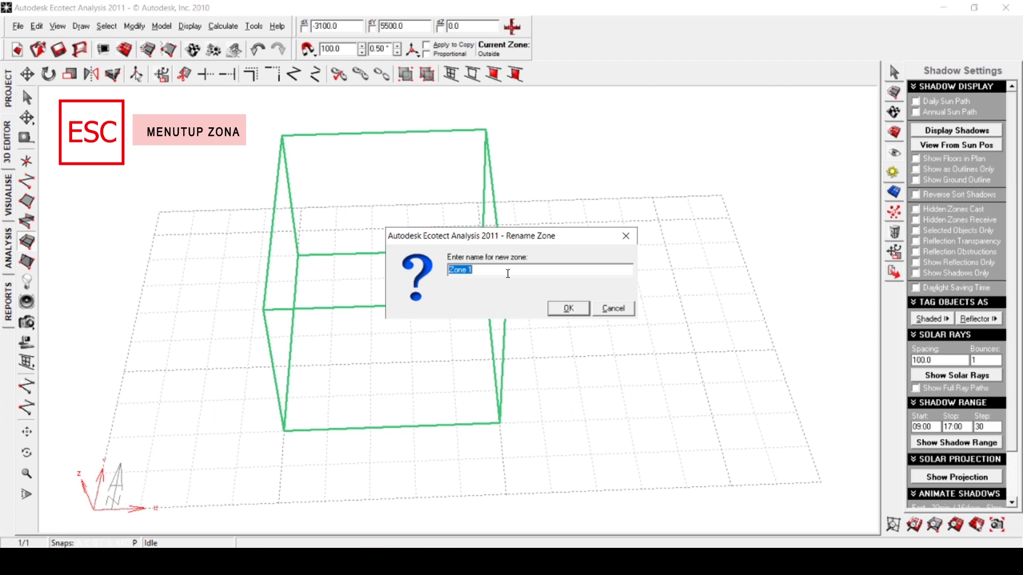
pyautogui.press('Tab')
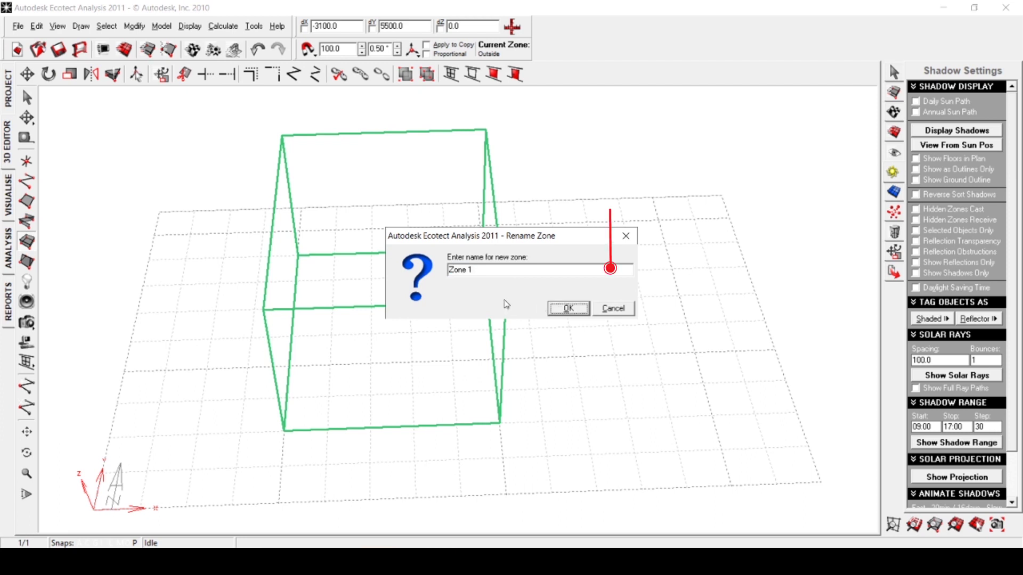
pyautogui.click(482, 269)
pyautogui.moveTo(482, 269); pyautogui.dragTo(438, 274)
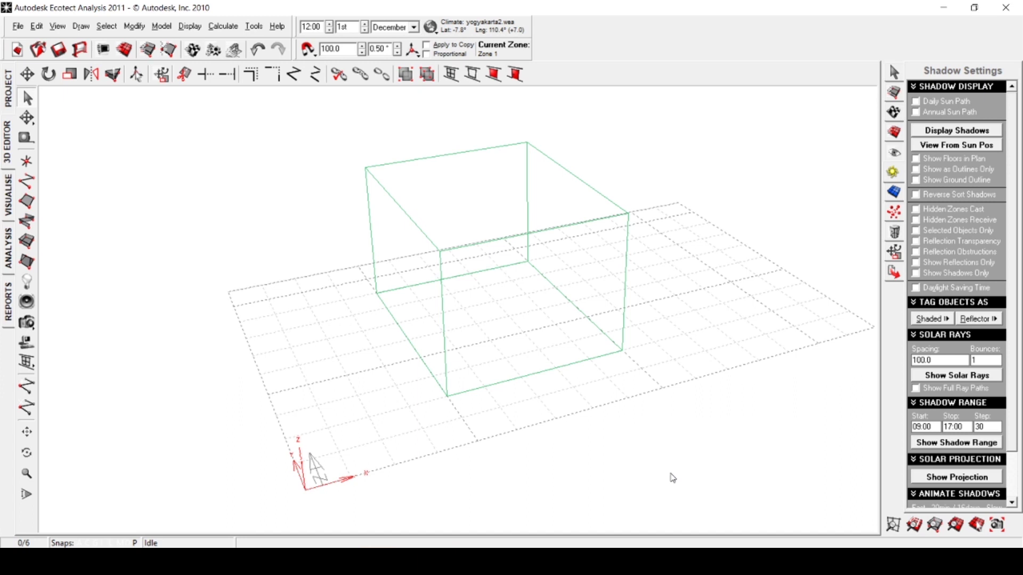
# Cycle the selection between adjoining faces until the front wall is picked, and insert a window into it as a child object
pyautogui.click(627, 279)
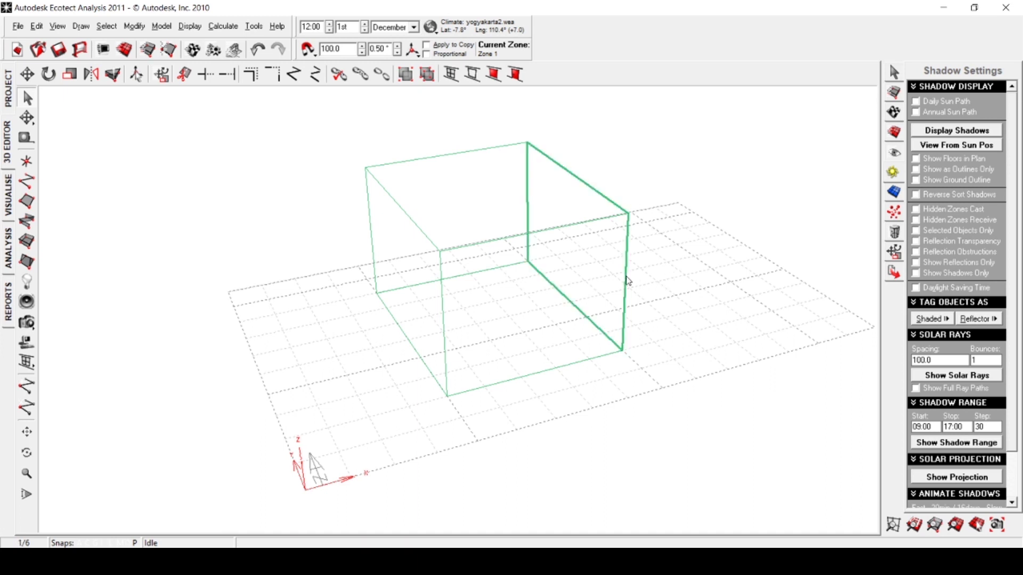
pyautogui.click(443, 296)
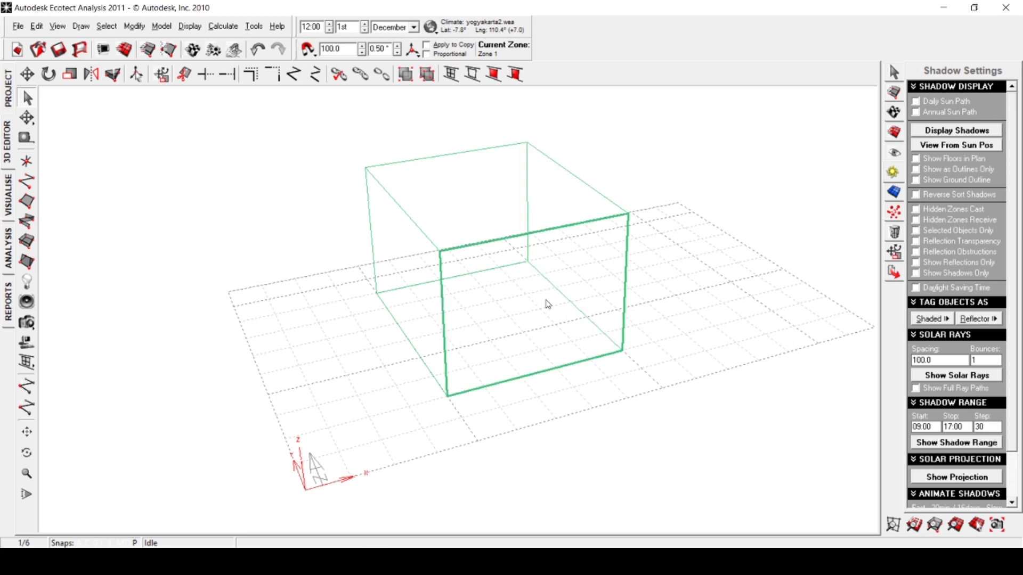
pyautogui.press('space')
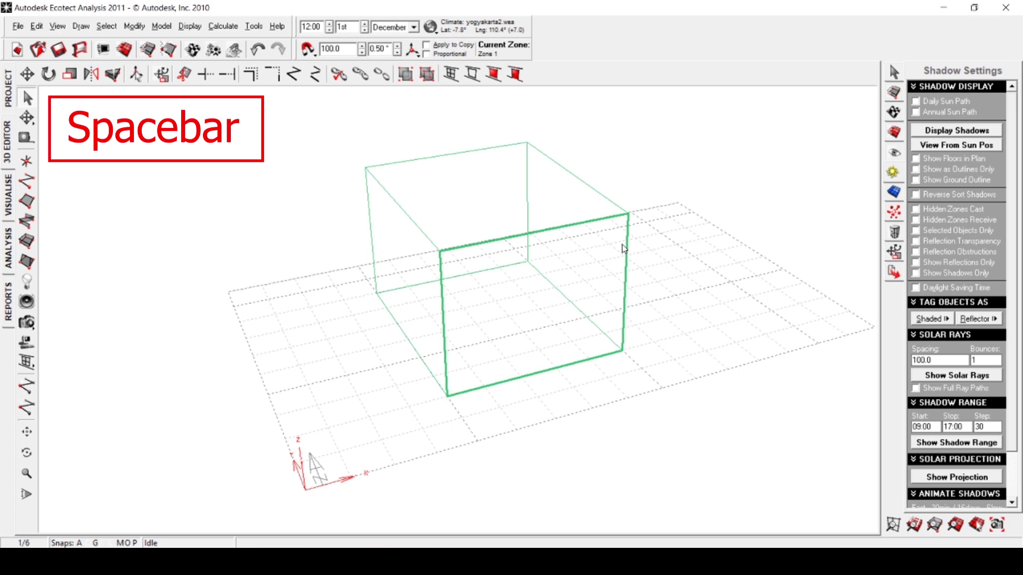
pyautogui.press('space')
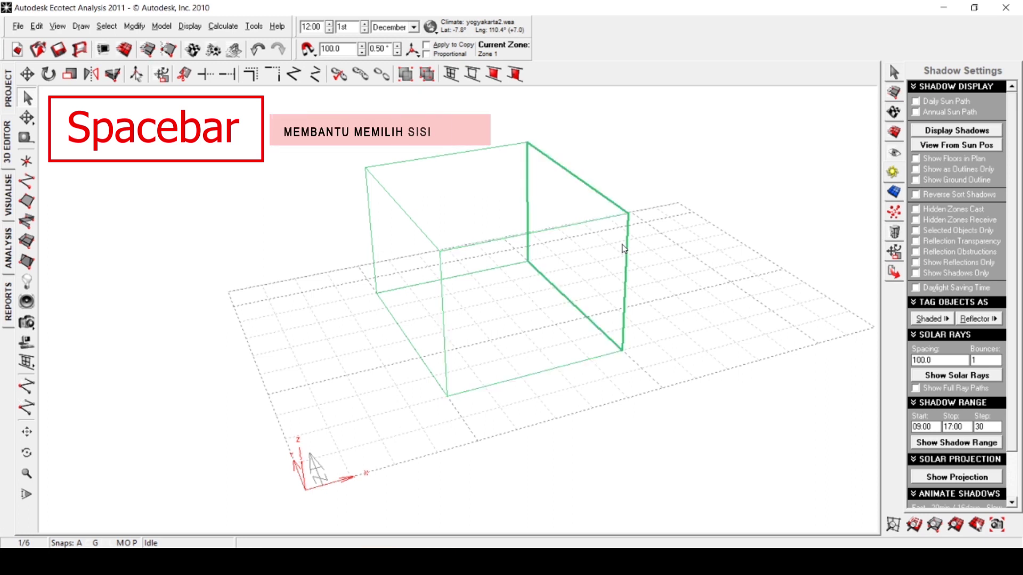
pyautogui.press('space')
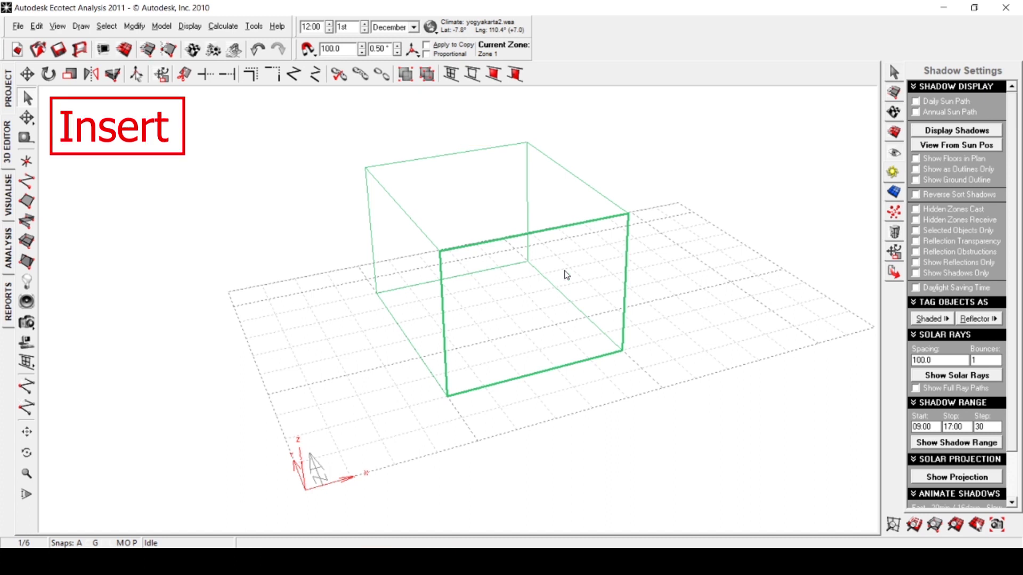
pyautogui.press('Insert')
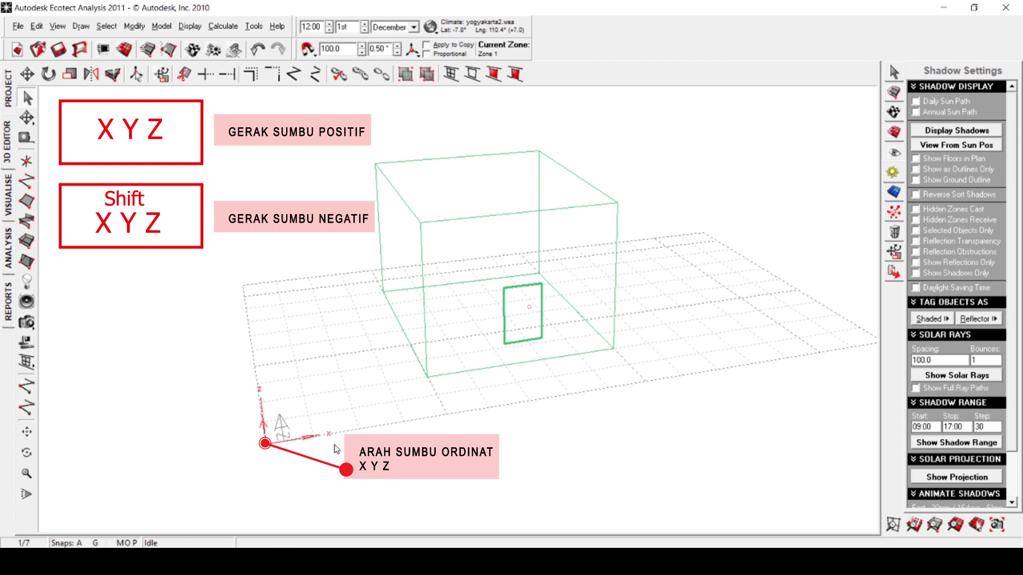
# Nudge the window 1000 mm in the positive X direction and back in the negative direction to near the wall's middle
pyautogui.press('x')
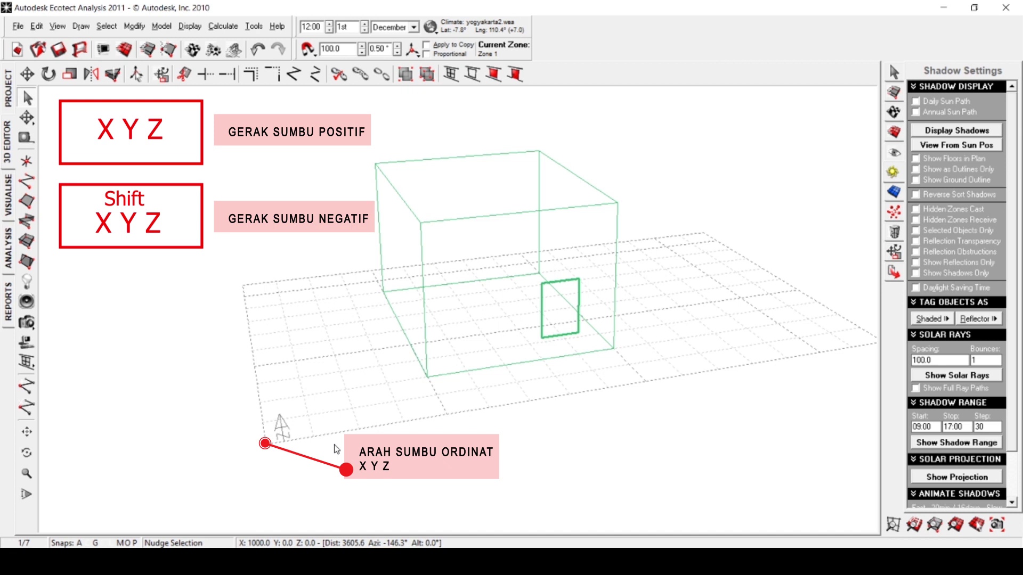
pyautogui.hotkey('shift', 'x')
pyautogui.hotkey('shift', 'x')
pyautogui.hotkey('shift', 'x')
pyautogui.hotkey('shift', 'x')
pyautogui.hotkey('shift', 'x')
pyautogui.hotkey('shift', 'x')
# Select the front wall again and insert a door into it as a child object
pyautogui.click(520, 220)
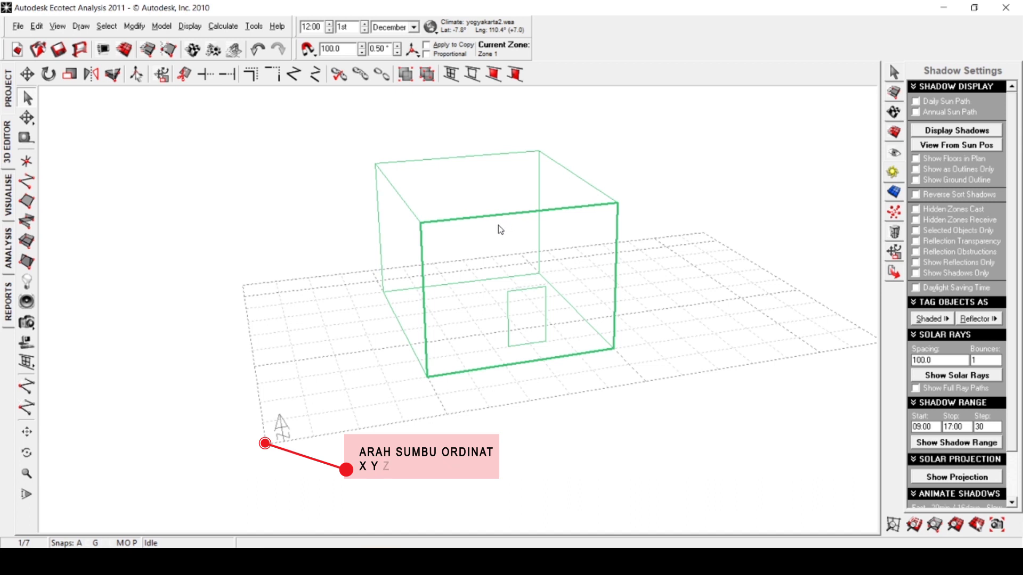
pyautogui.press('Insert')
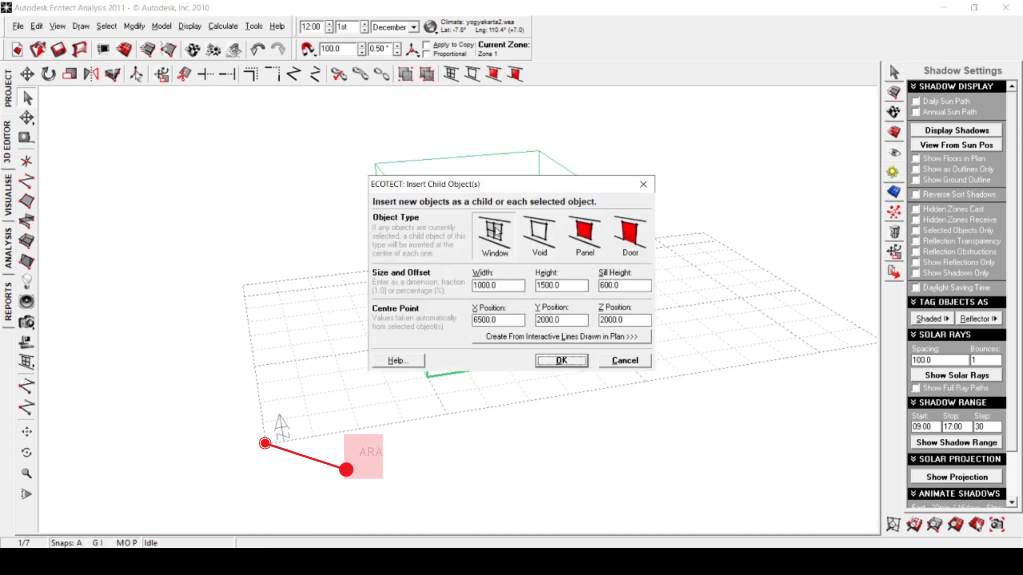
pyautogui.moveTo(519, 190); pyautogui.dragTo(806, 113)
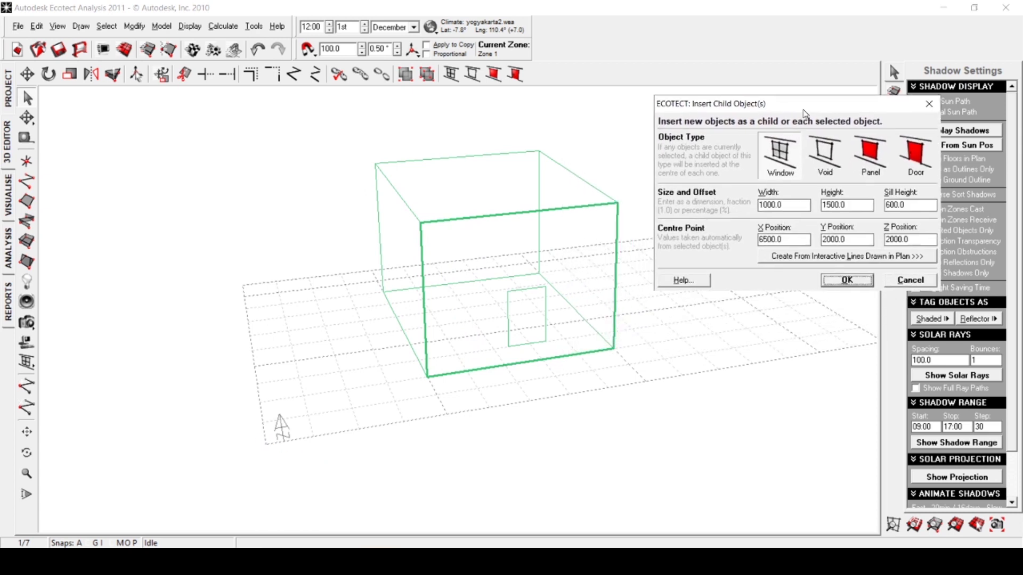
pyautogui.click(915, 157)
pyautogui.click(846, 281)
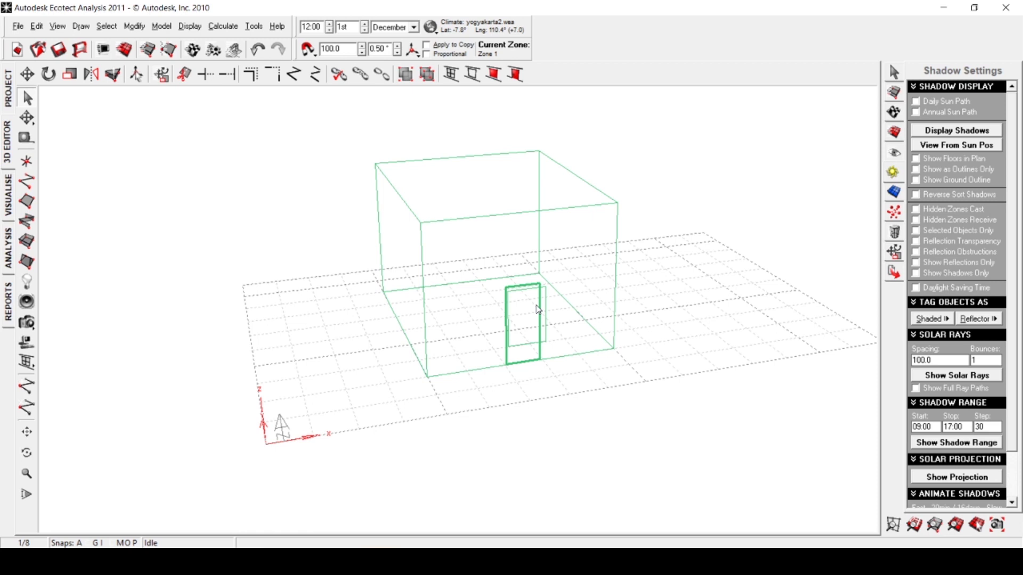
# Nudge the door 1500 mm in the negative X direction so it stands clear of the window
pyautogui.press('Left')
pyautogui.press('Left')
pyautogui.press('Left')
pyautogui.press('Left')
pyautogui.press('Left')
pyautogui.press('Left')
pyautogui.press('Left')
pyautogui.press('Left')
pyautogui.press('Left')
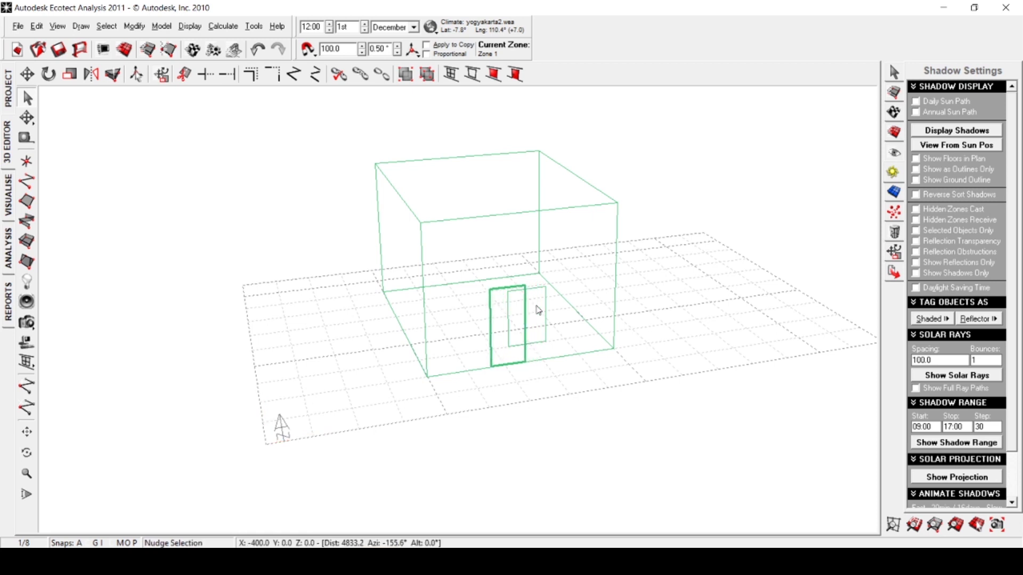
pyautogui.press('Left')
pyautogui.press('Left')
pyautogui.press('Left')
pyautogui.press('Left')
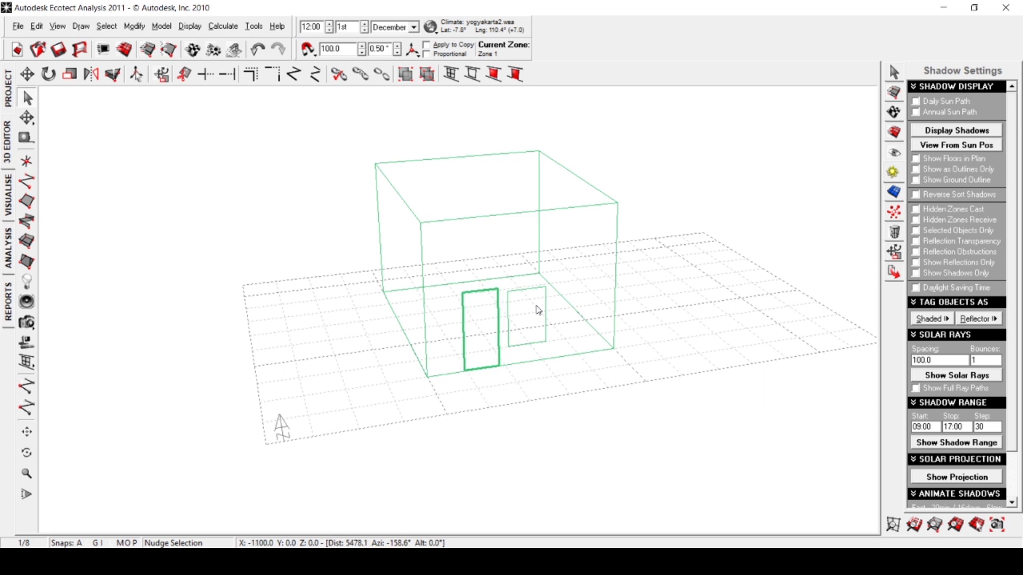
pyautogui.press('Left')
pyautogui.press('Left')
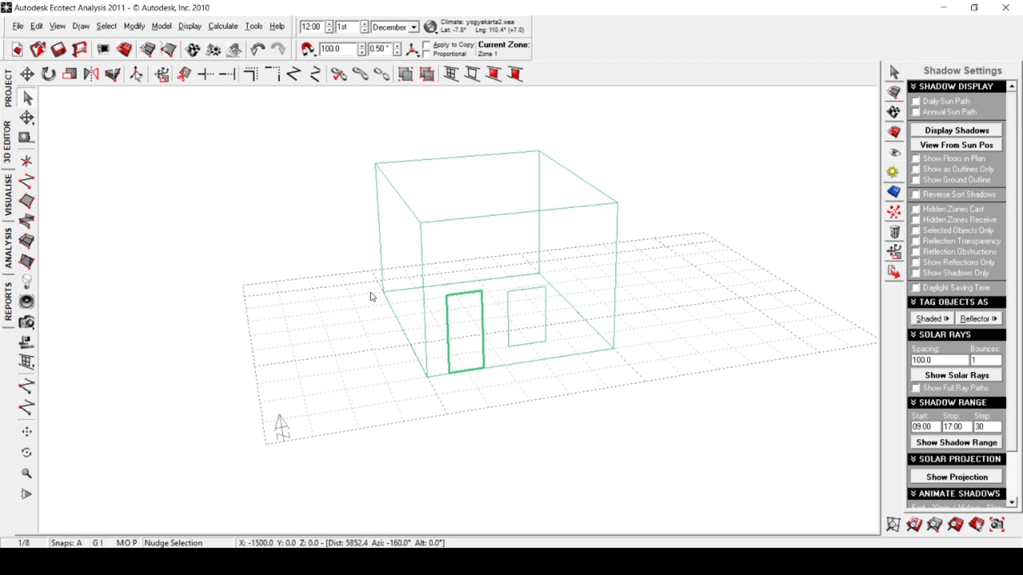
# Display the model in the Visualise view and examine the front wall with its door and window from several angles
pyautogui.click(10, 198)
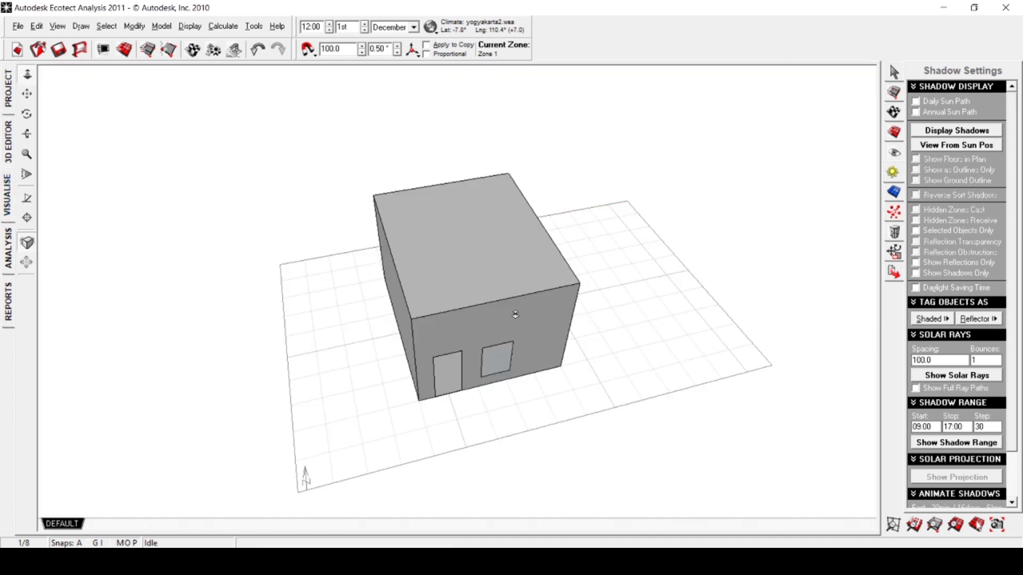
pyautogui.moveTo(516, 315)
pyautogui.mouseDown()
pyautogui.moveTo(487, 244)
pyautogui.moveTo(494, 198)
pyautogui.moveTo(465, 183)
pyautogui.moveTo(430, 205)
pyautogui.mouseUp()
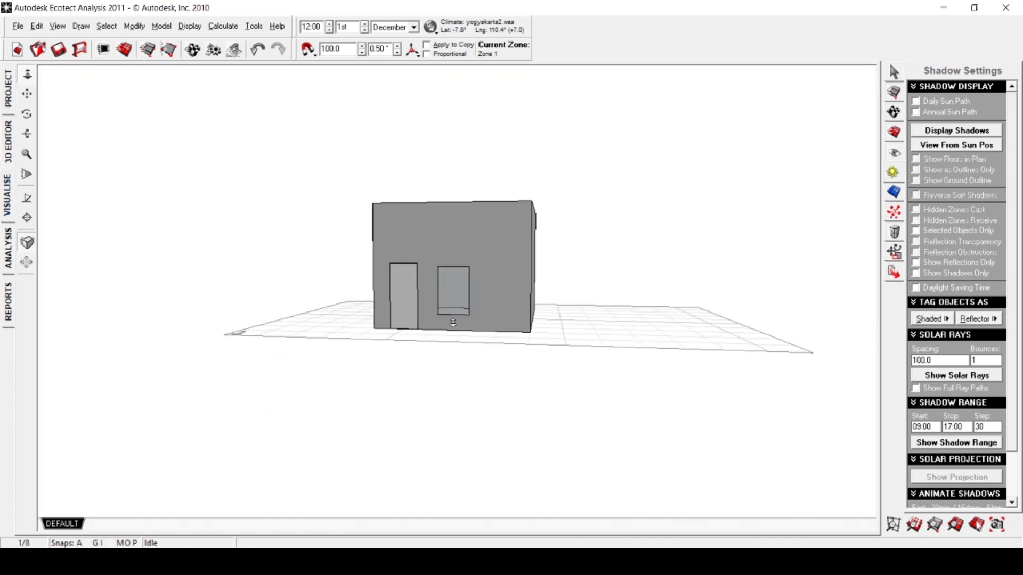
pyautogui.scroll(3, 453, 323)
pyautogui.moveTo(453, 323); pyautogui.dragTo(536, 327)
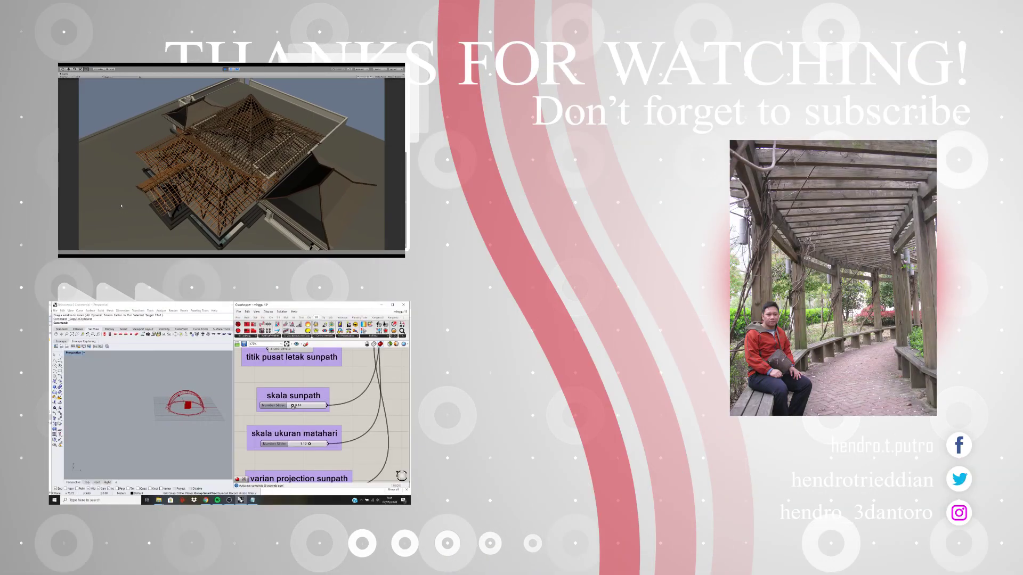